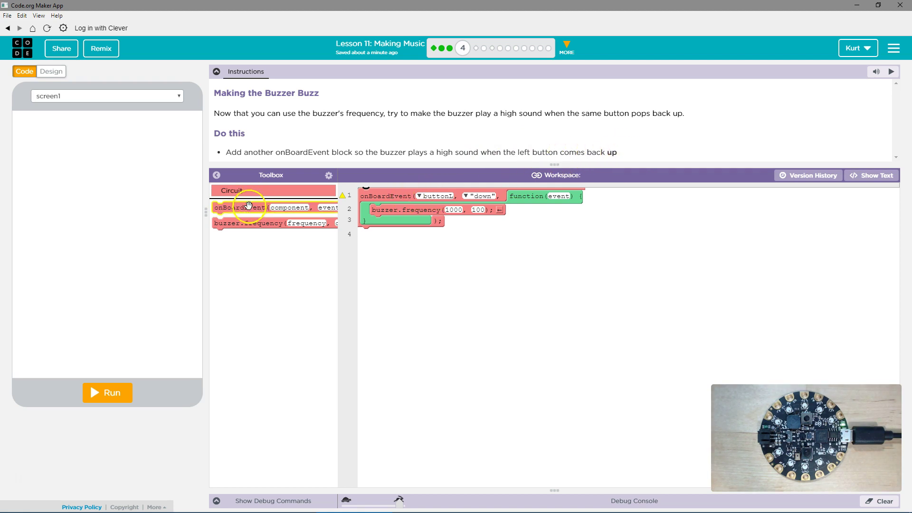
# - Add a second onBoardEvent block and lower the first handler's buzzer frequency from 1000 to 100
pyautogui.moveTo(242, 208)
pyautogui.mouseDown()
pyautogui.moveTo(412, 241)
pyautogui.moveTo(386, 239)
pyautogui.mouseUp()
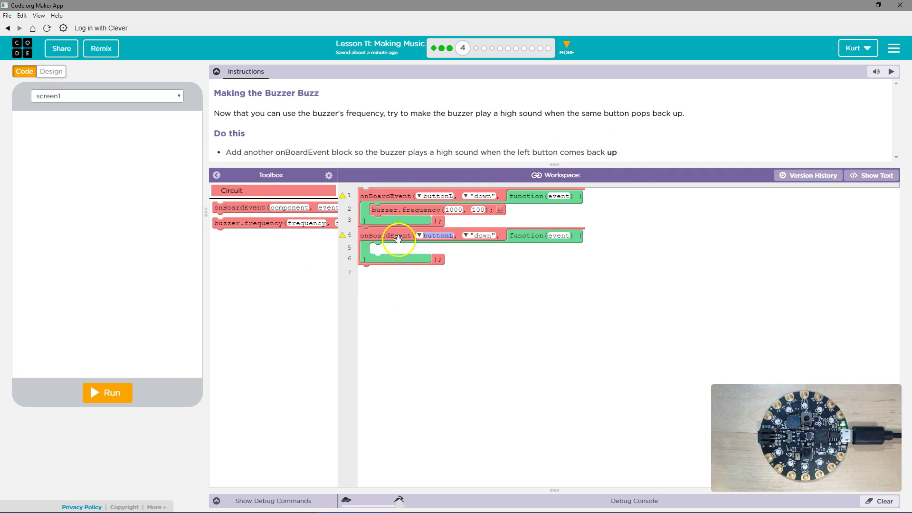
pyautogui.click(452, 210)
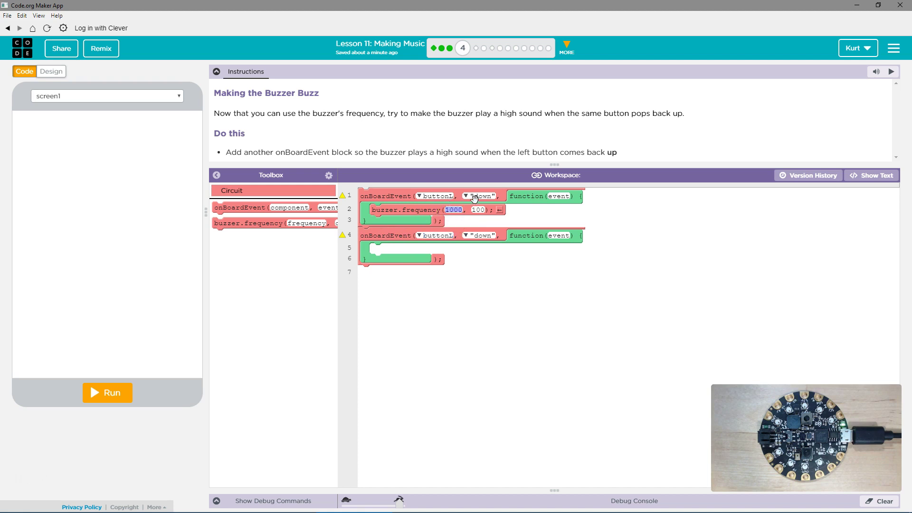
pyautogui.write('1')
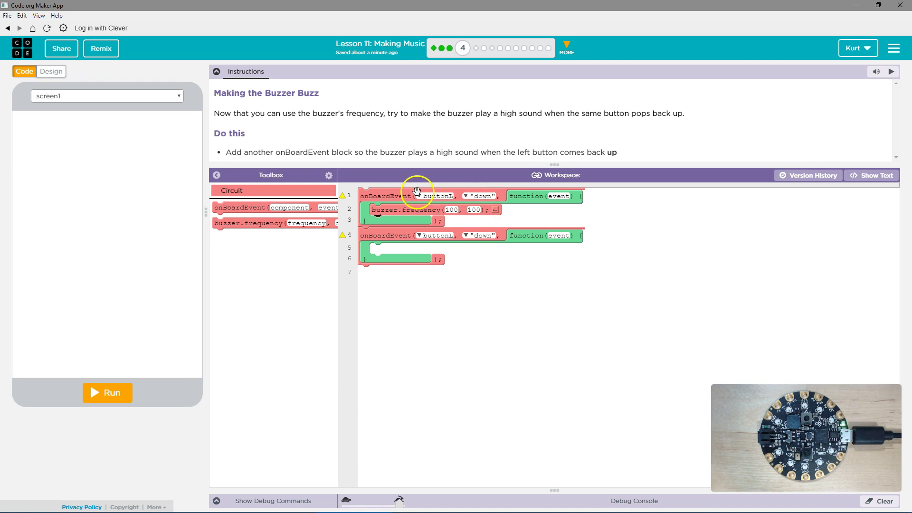
pyautogui.click(452, 210)
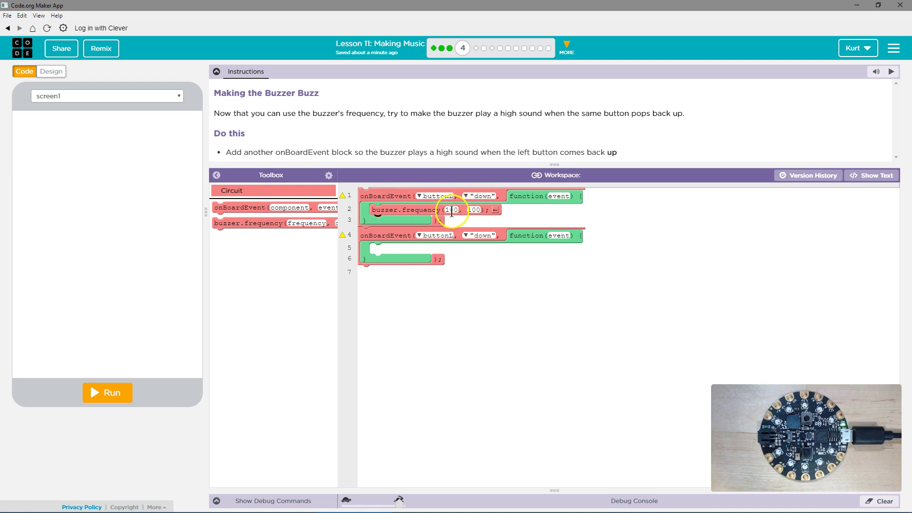
# - Make the second handler fire on buttonL 'up' and play buzzer.frequency(1000, 100)
pyautogui.click(419, 239)
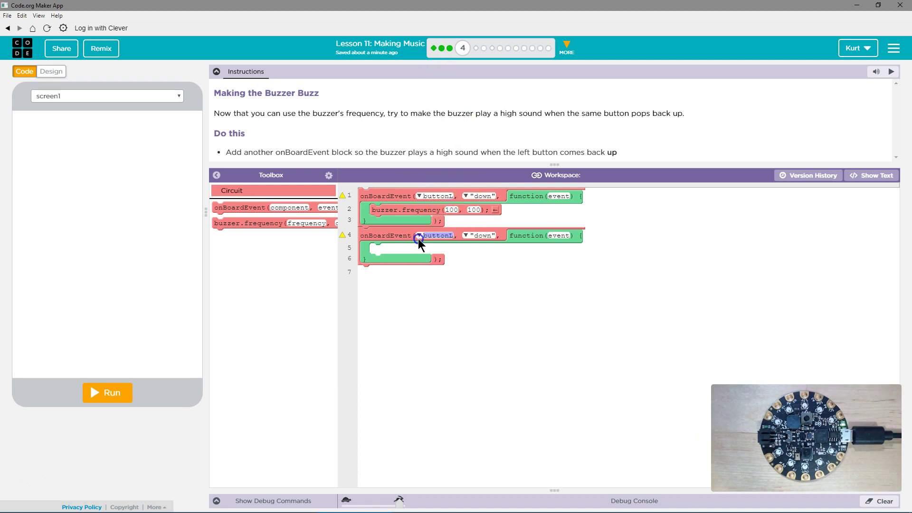
pyautogui.click(421, 237)
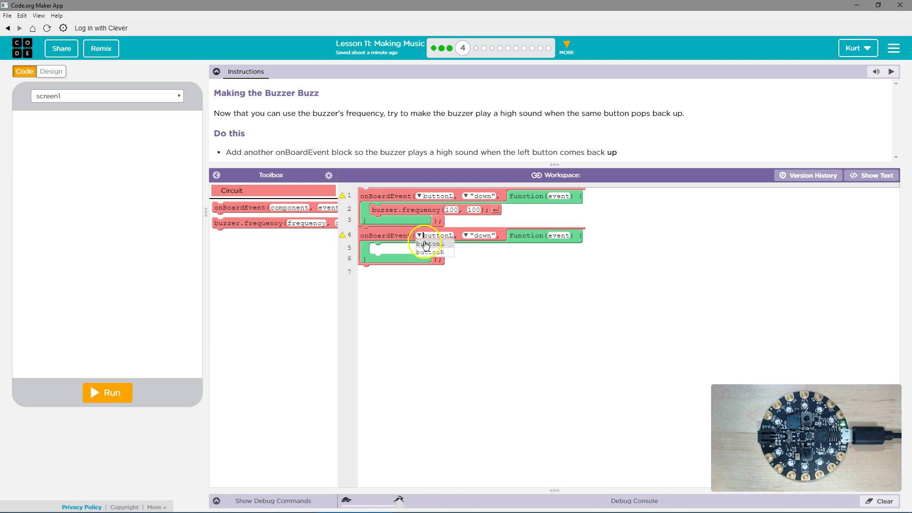
pyautogui.click(425, 244)
pyautogui.click(470, 236)
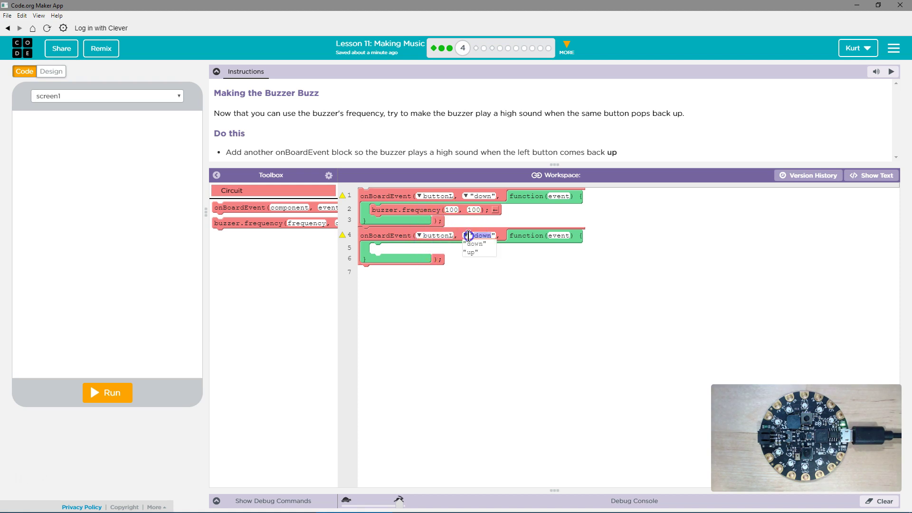
pyautogui.click(471, 252)
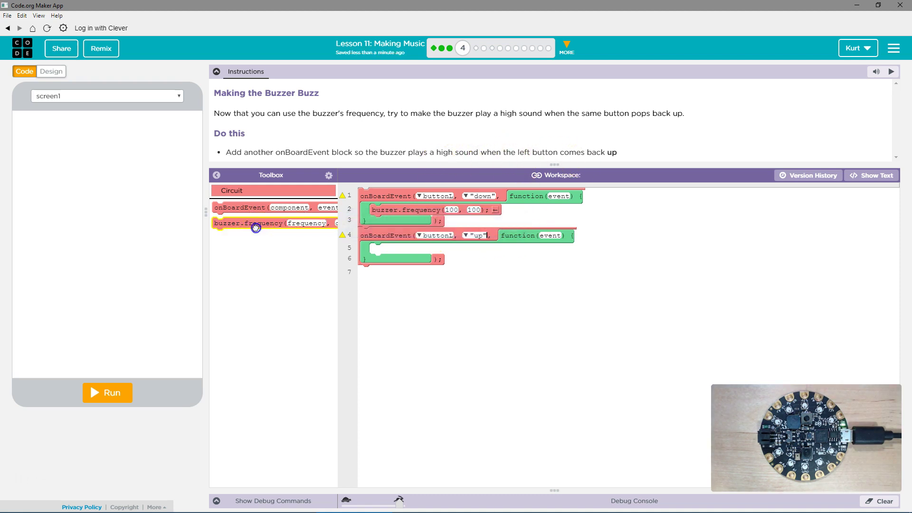
pyautogui.moveTo(254, 224); pyautogui.dragTo(411, 256)
pyautogui.write('1000')
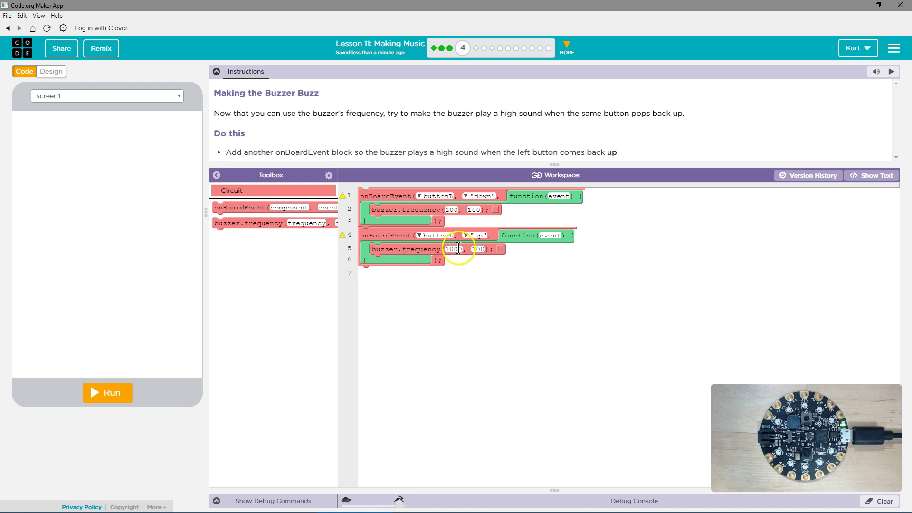
pyautogui.click(480, 249)
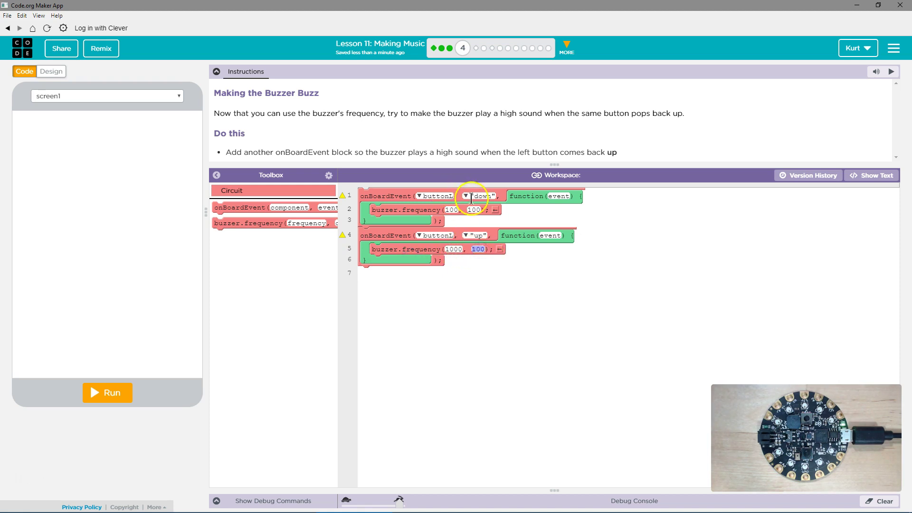
# - Run the two-handler buzzer program on the Circuit Playground board
pyautogui.click(98, 395)
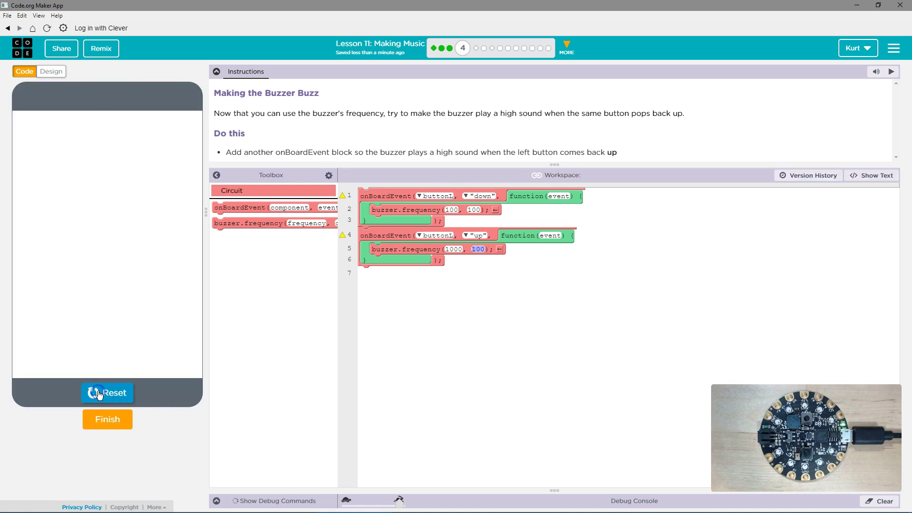